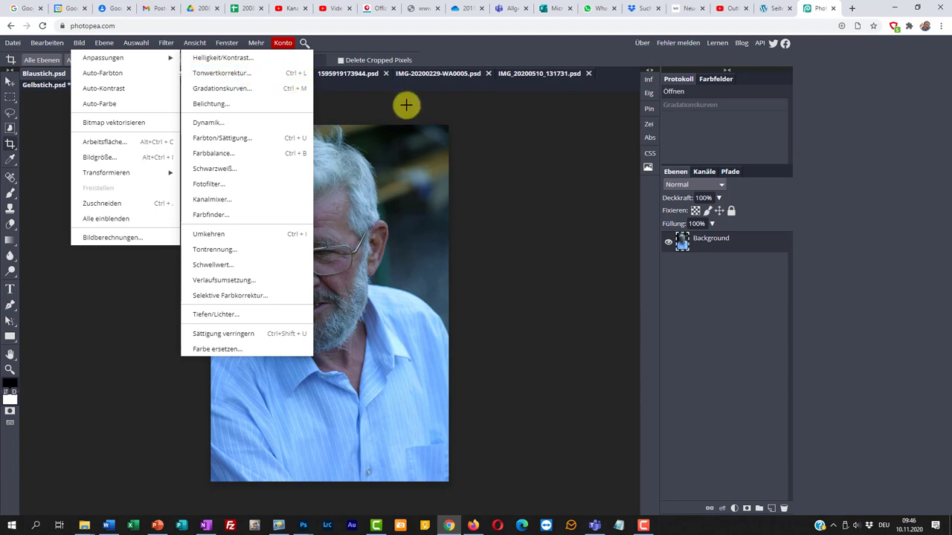
Compare the colour casts of the cat photo Gelbstich.psd and the portrait Blaustich.psd, ending on the portrait.
left_click(439, 51)
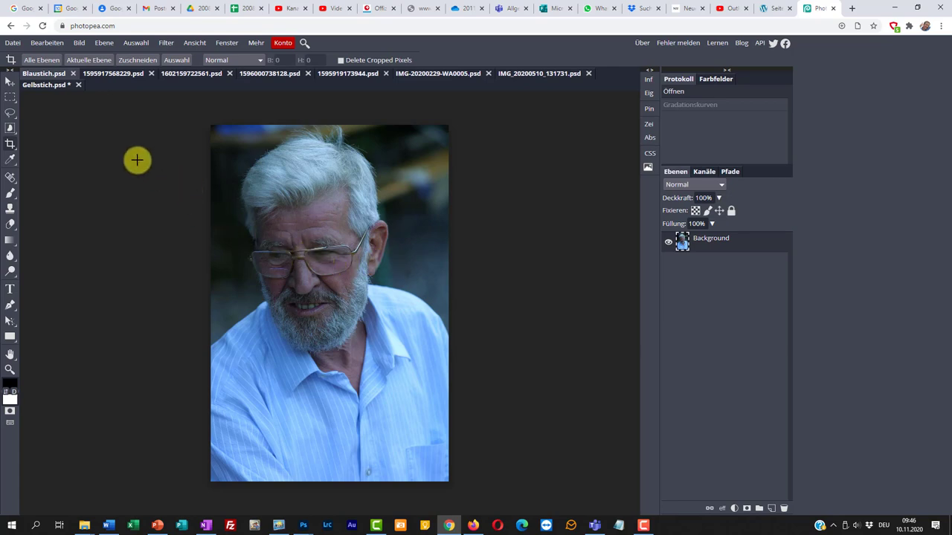
left_click(46, 85)
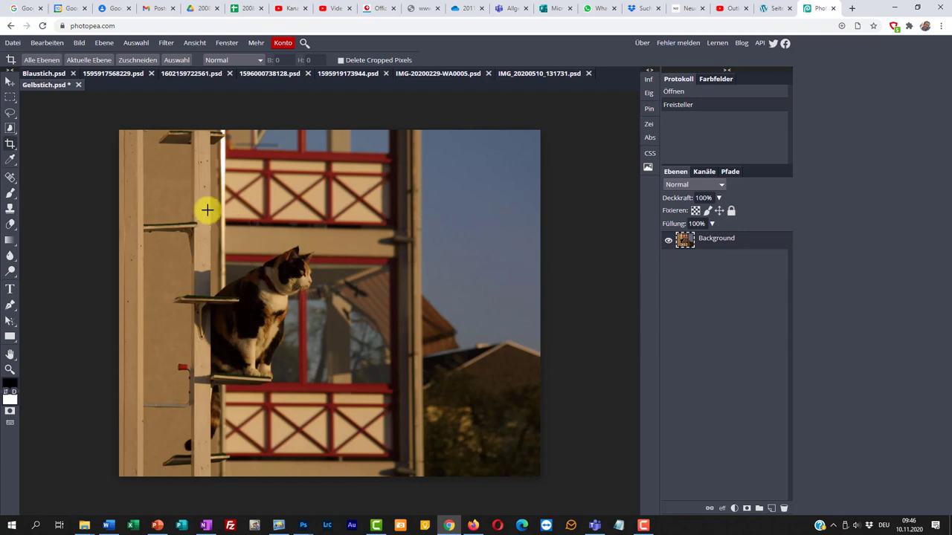
left_click(52, 77)
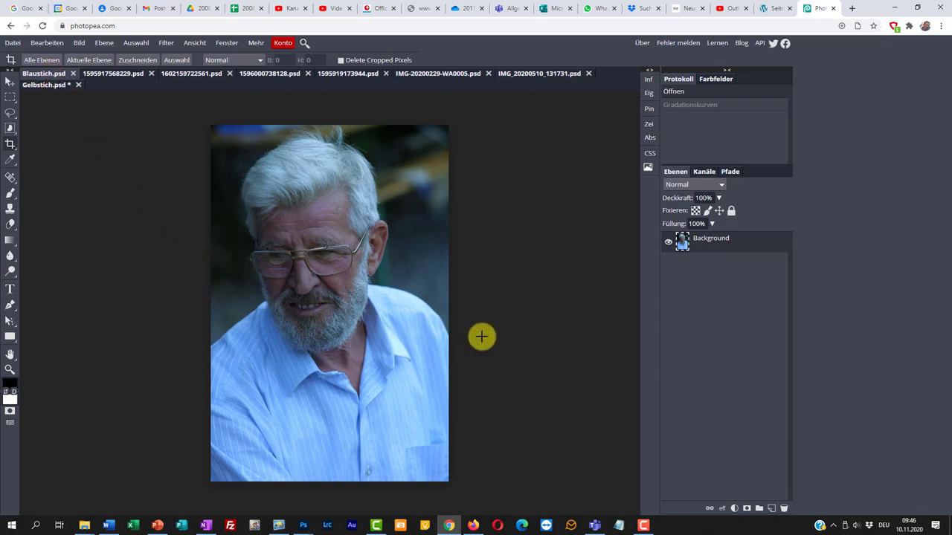
Open the Levels adjustment (Tonwertkorrektur) for Blaustich.psd and lower the red channel's white input to about 199.
key("ctrl+l")
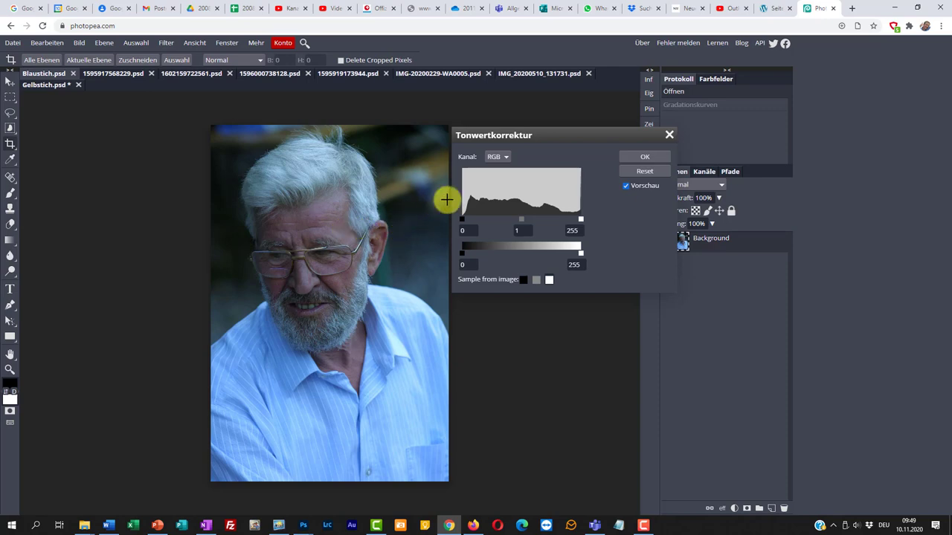
left_click(506, 159)
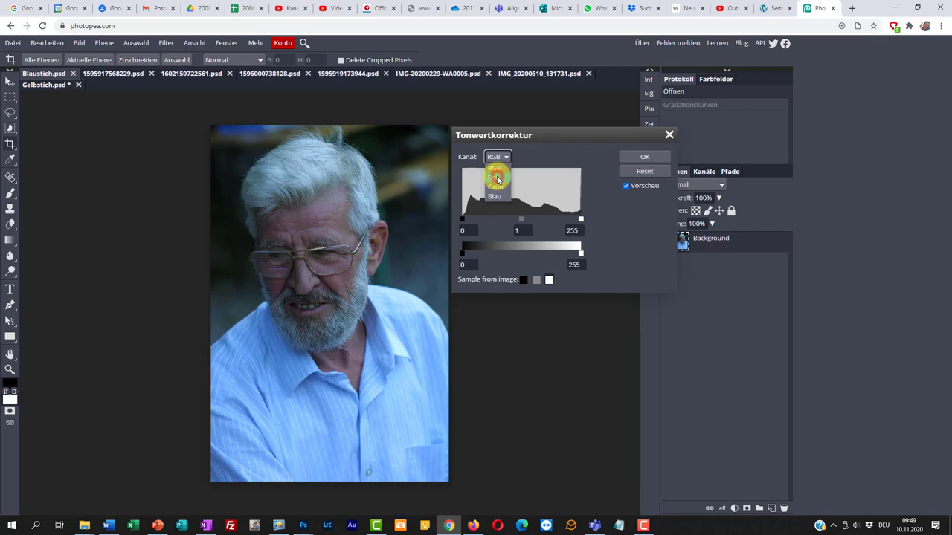
left_click(496, 178)
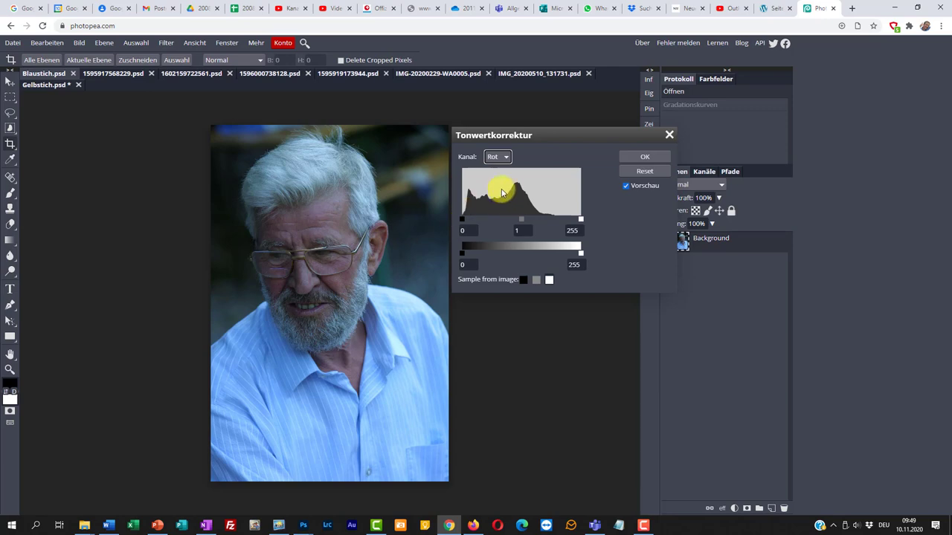
left_click(581, 219)
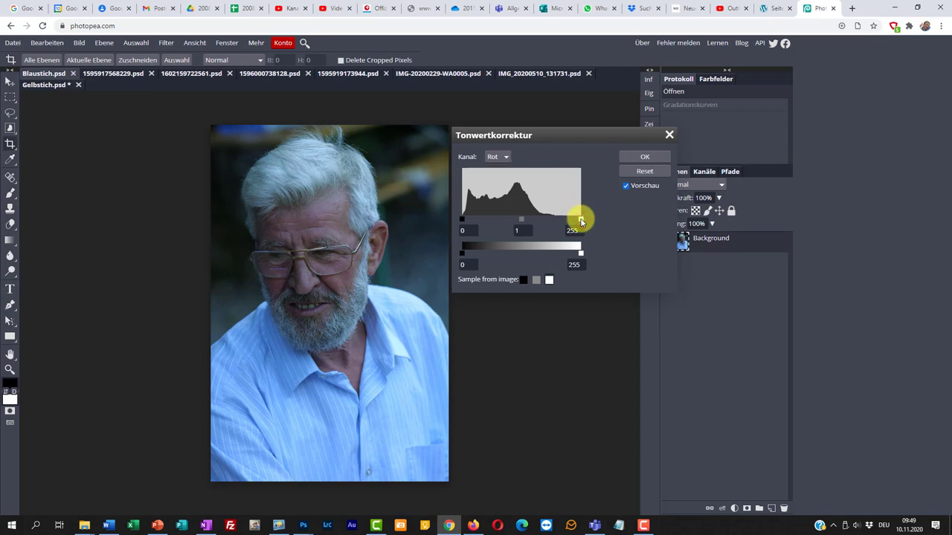
left_click_drag(581, 219, 554, 223)
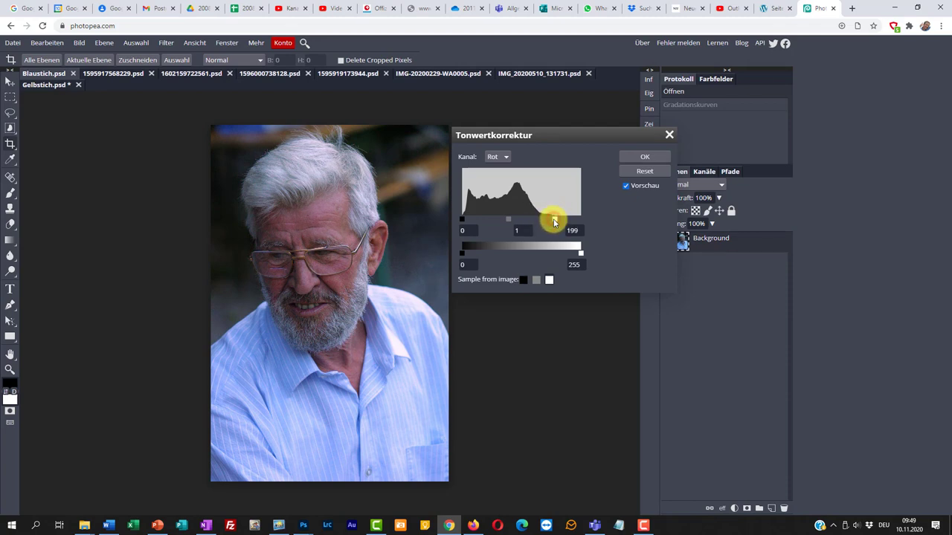
mouse_move(554, 222)
left_mouse_down()
mouse_move(589, 222)
mouse_move(555, 221)
left_mouse_up()
Set the portrait's green channel levels to a black input of 5 and a white input of 243.
left_click(501, 156)
left_click(495, 186)
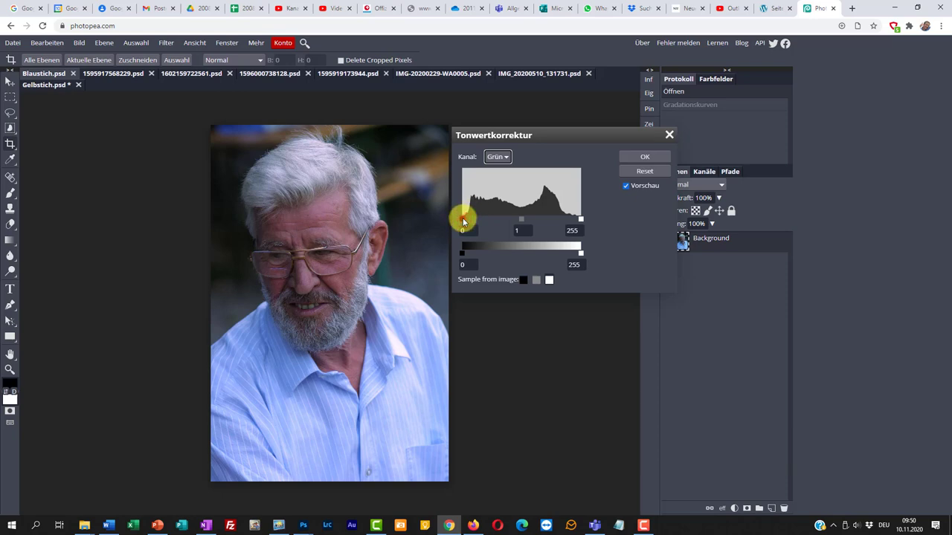
left_click(462, 220)
left_click_drag(463, 220, 464, 221)
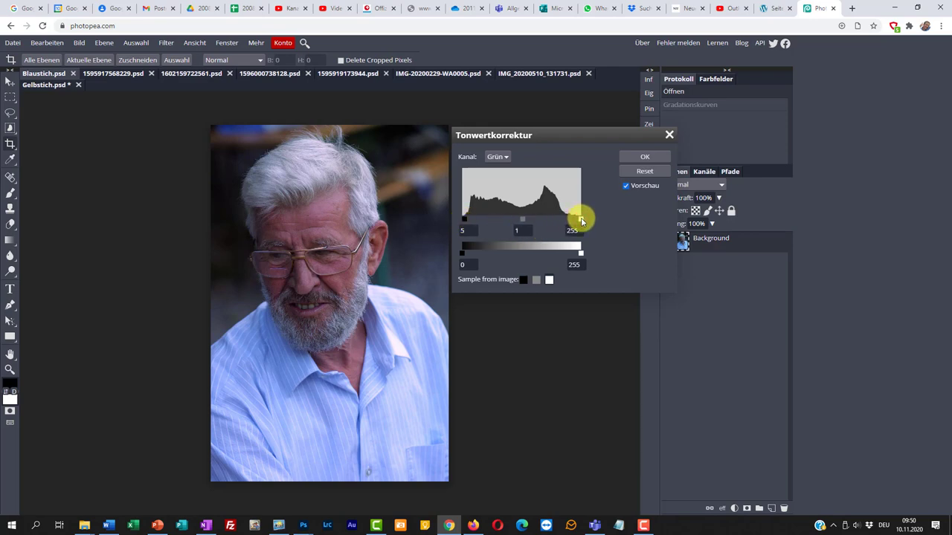
mouse_move(581, 220)
left_mouse_down()
mouse_move(525, 219)
mouse_move(576, 223)
left_mouse_up()
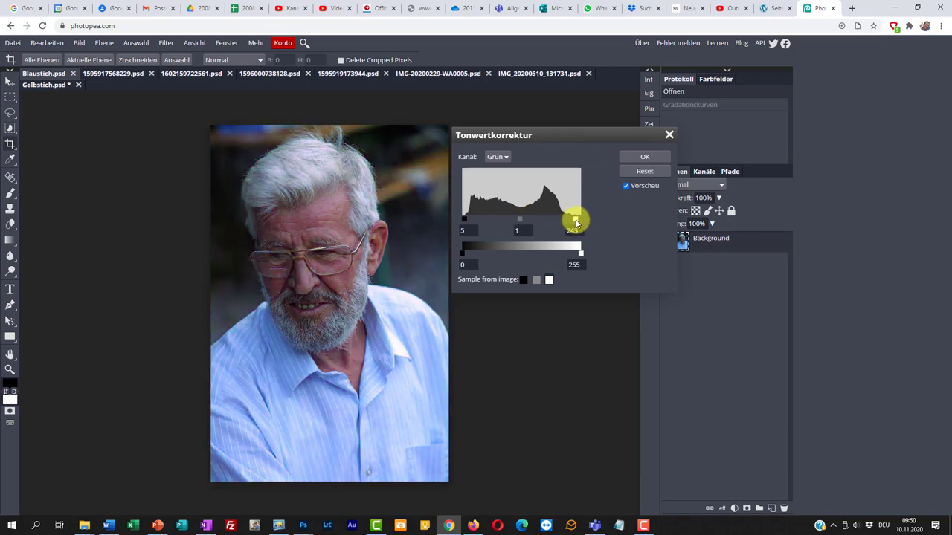
Raise the portrait's blue channel black input to 4 and apply the Levels adjustment.
left_click(508, 160)
left_click(496, 198)
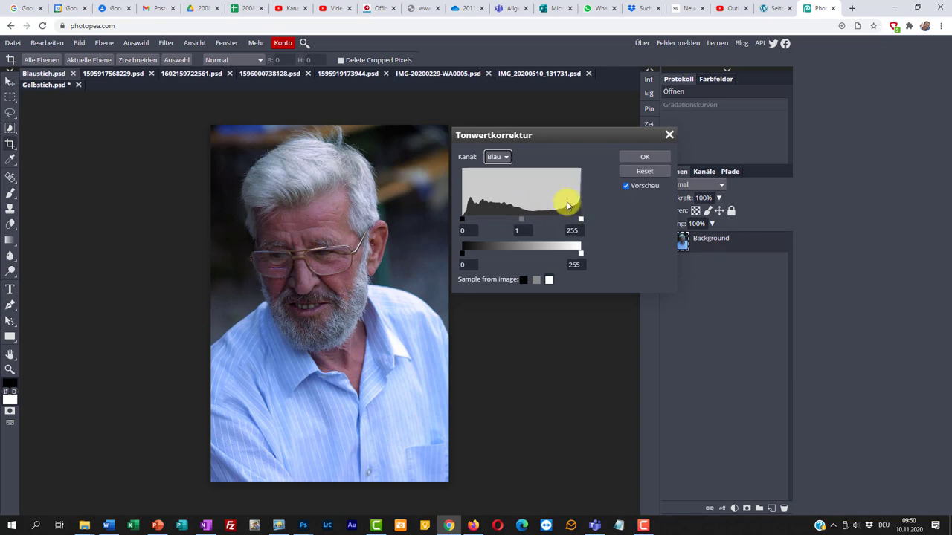
left_click_drag(464, 220, 464, 221)
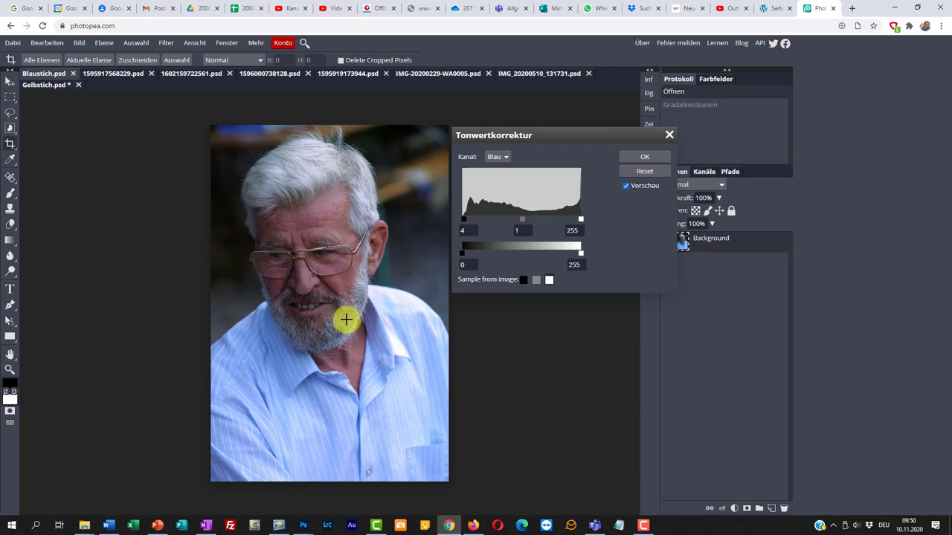
left_click(646, 157)
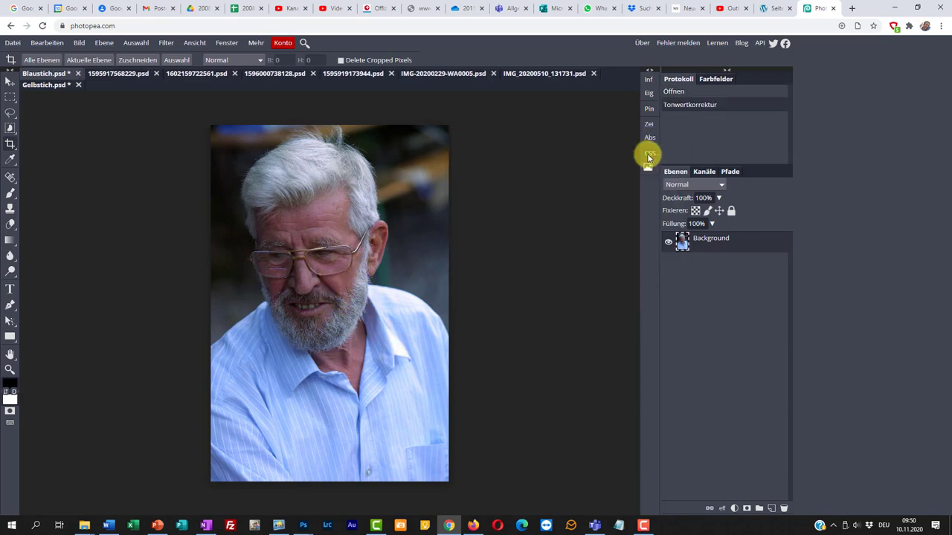
Compare the portrait before and after the Levels correction using its history states, ending on the corrected version.
left_click(679, 92)
left_click(679, 104)
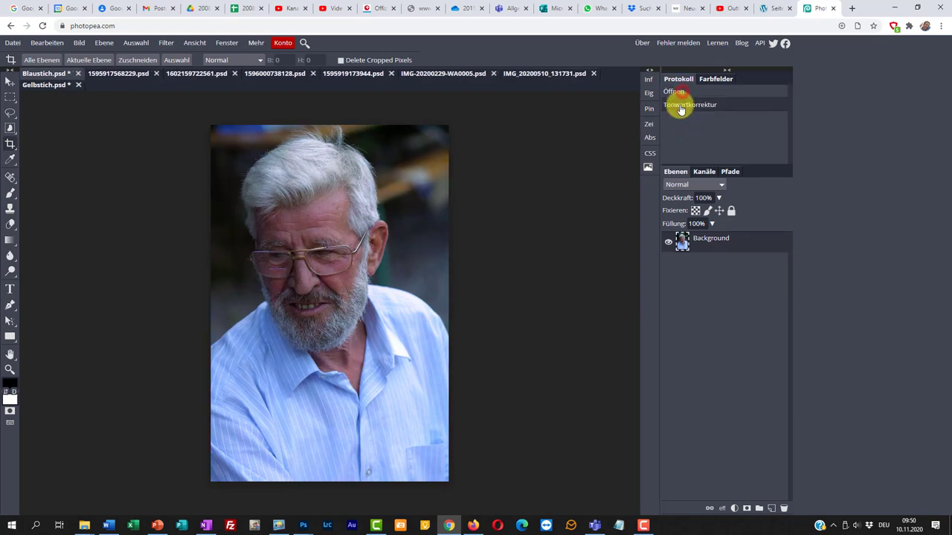
left_click(677, 92)
left_click(683, 105)
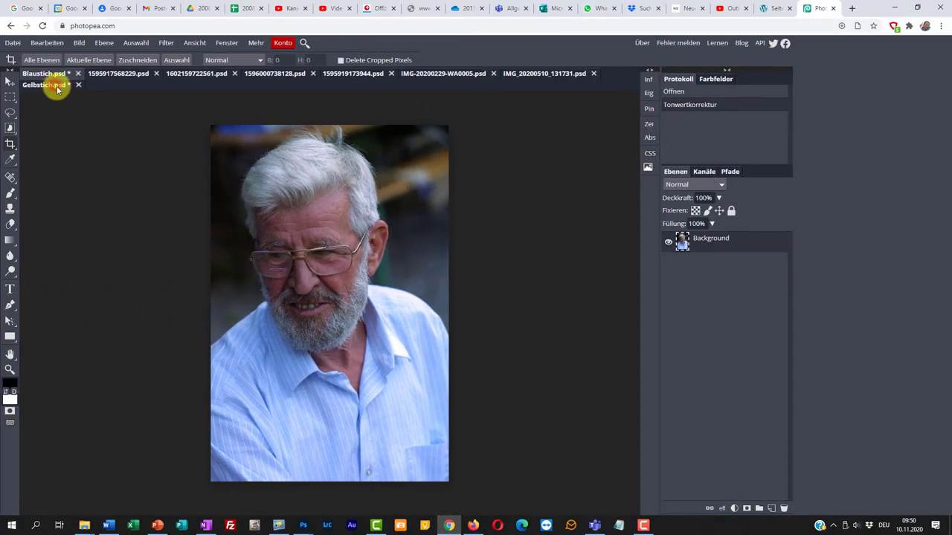
Open the Levels adjustment for Gelbstich.psd and set the red channel's black input to 4 and white input to 219.
left_click(54, 86)
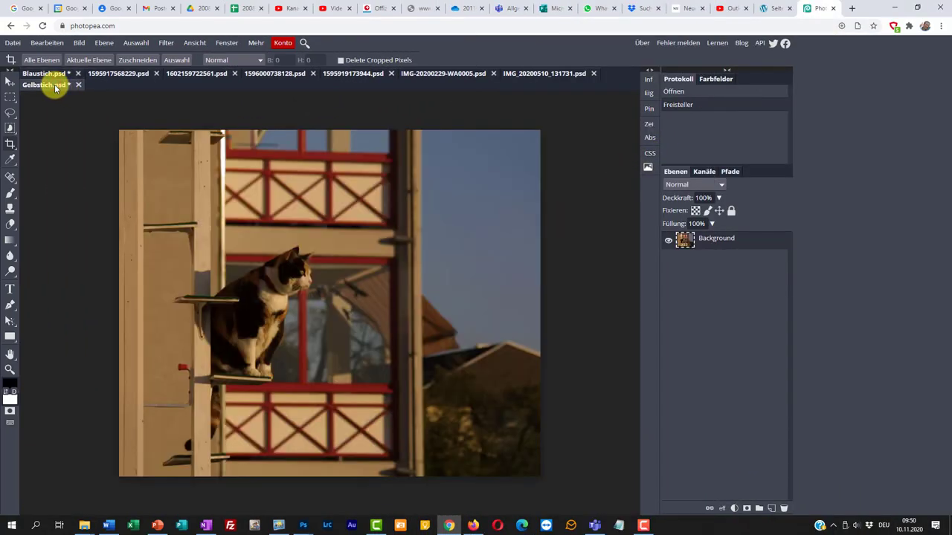
key("ctrl+l")
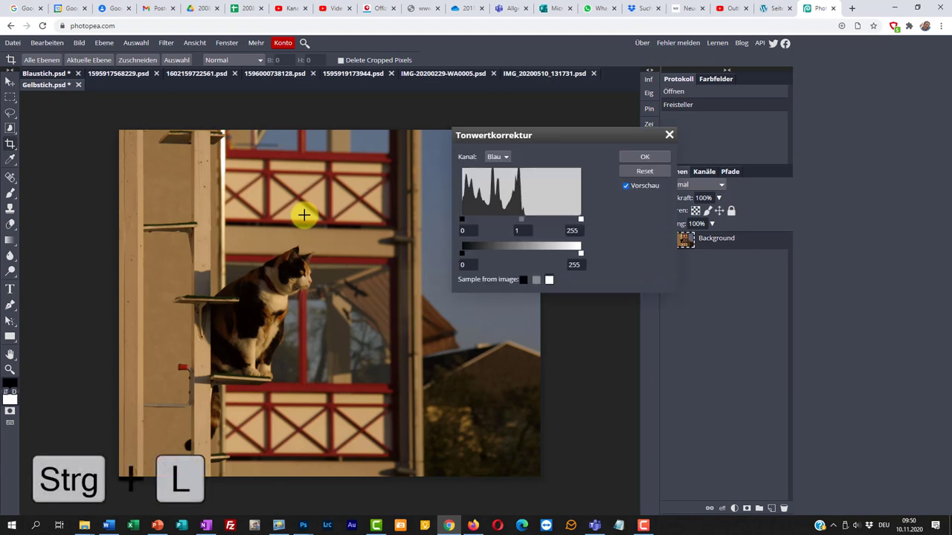
left_click(509, 159)
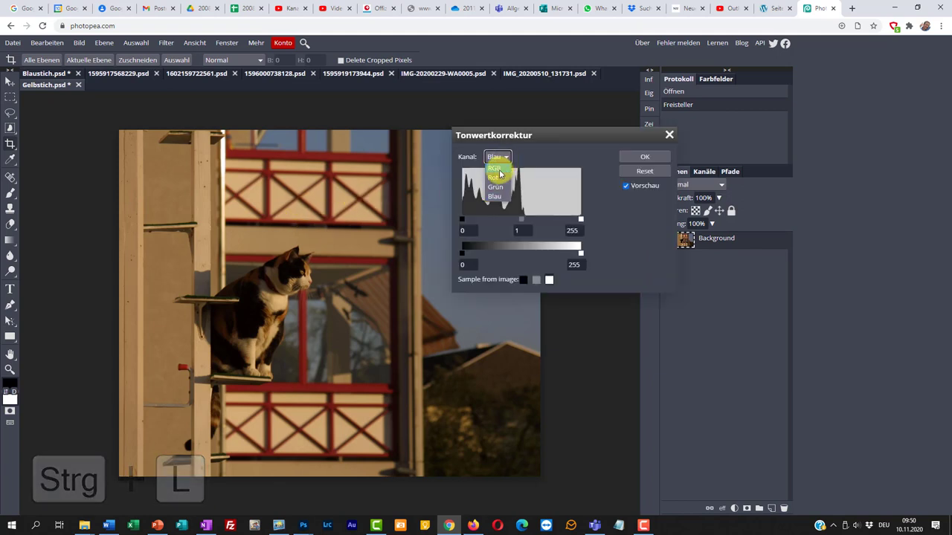
left_click(497, 169)
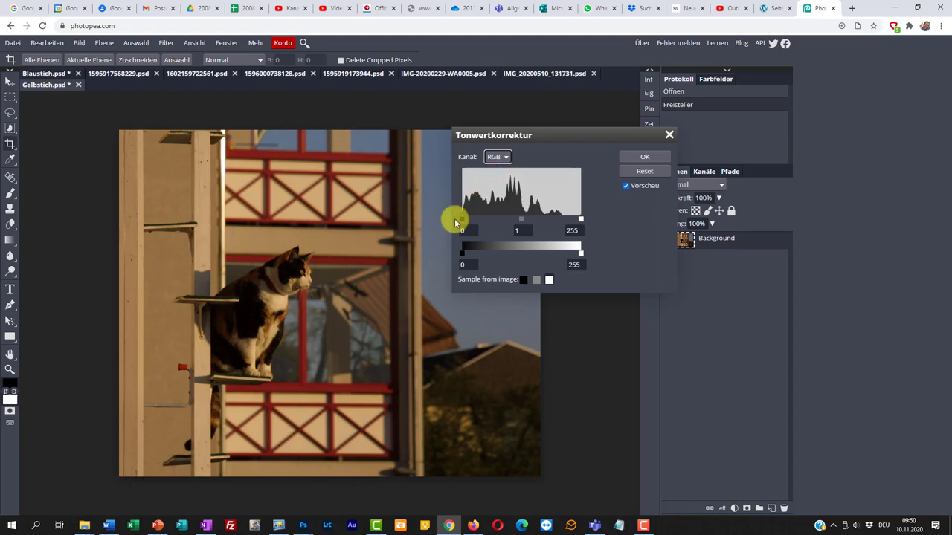
mouse_move(582, 222)
left_mouse_down()
mouse_move(535, 219)
mouse_move(583, 221)
left_mouse_up()
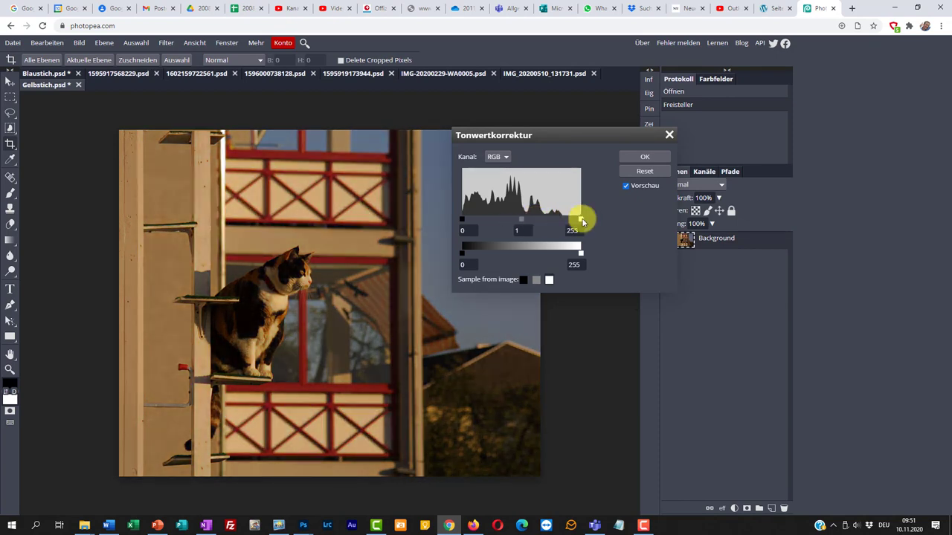
left_click(504, 156)
left_click(494, 178)
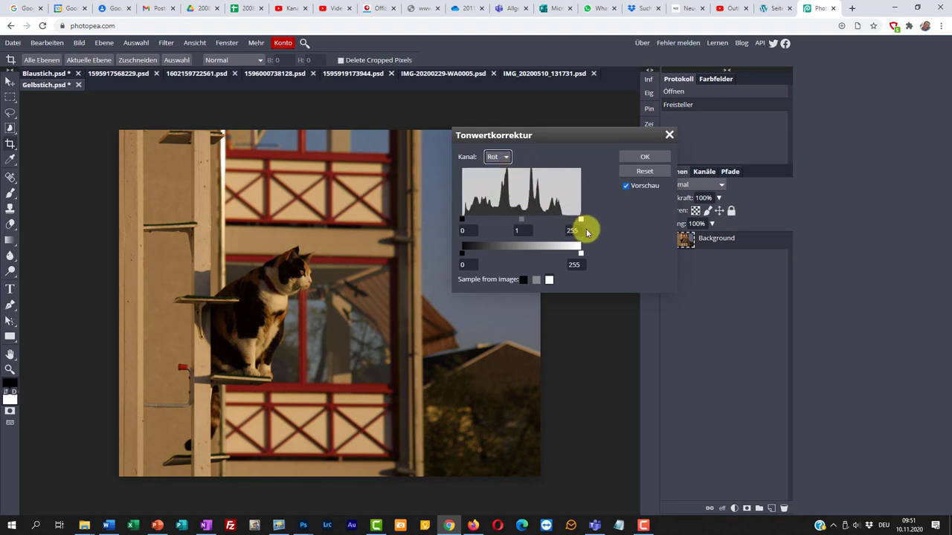
left_click_drag(582, 222, 565, 223)
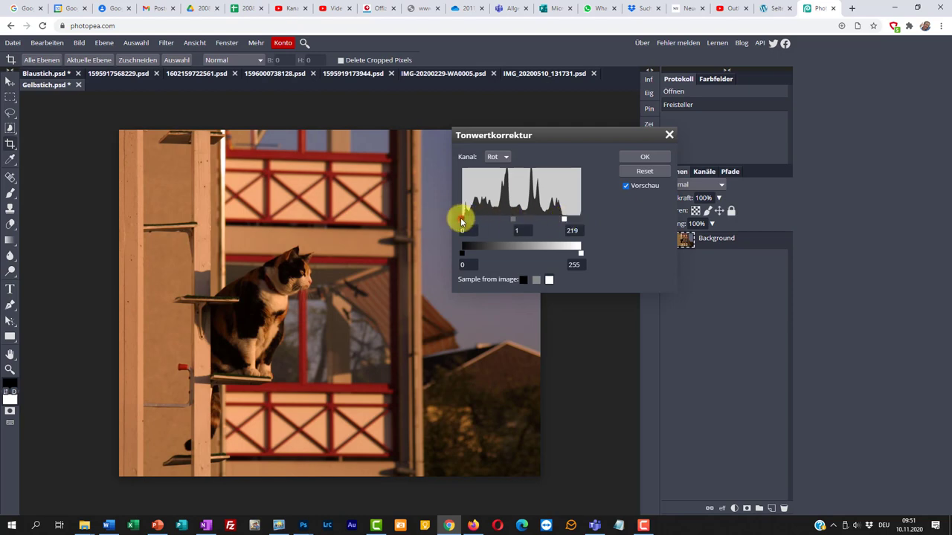
left_click_drag(462, 222, 464, 221)
Lower the cat photo's green channel white input to 182.
left_click(502, 156)
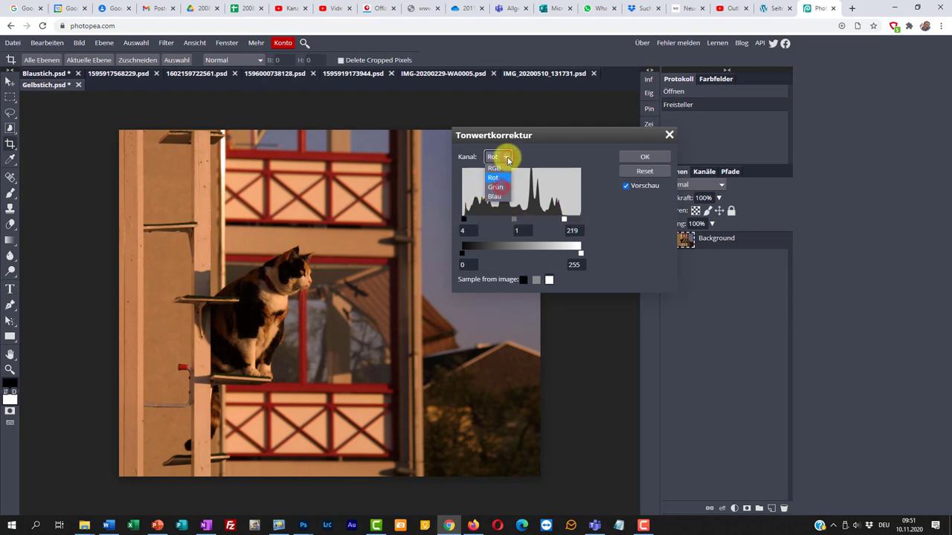
left_click(502, 188)
left_click_drag(581, 219, 547, 224)
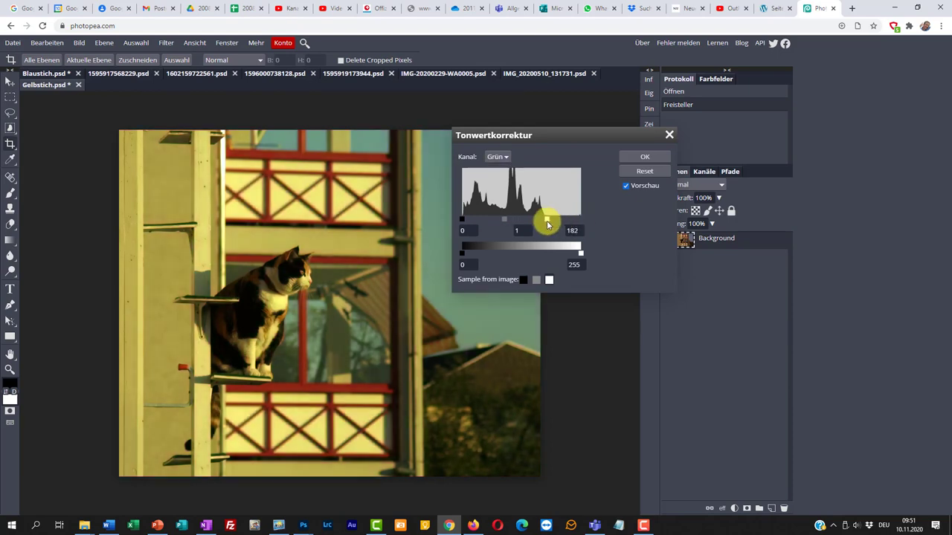
Lower the cat photo's blue channel white input to 137 and apply the Levels adjustment.
left_click(498, 156)
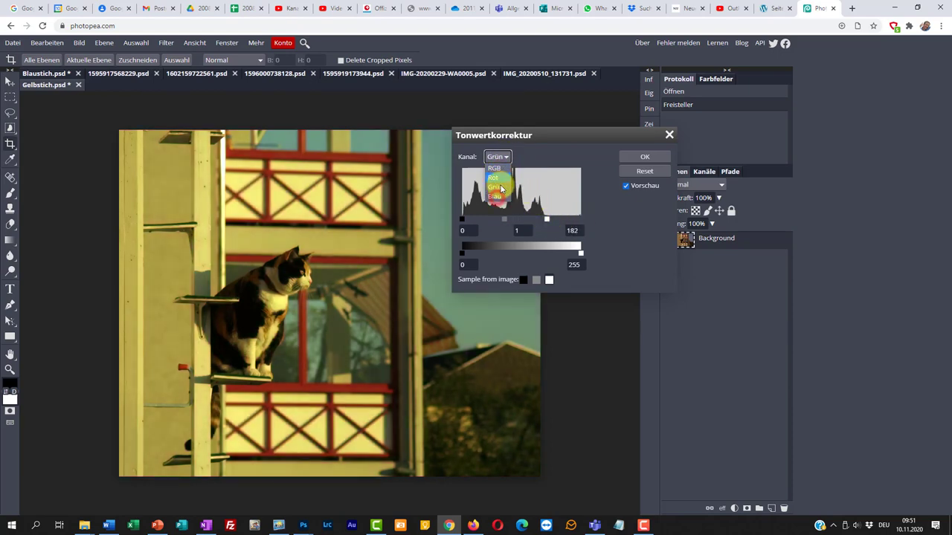
left_click(494, 196)
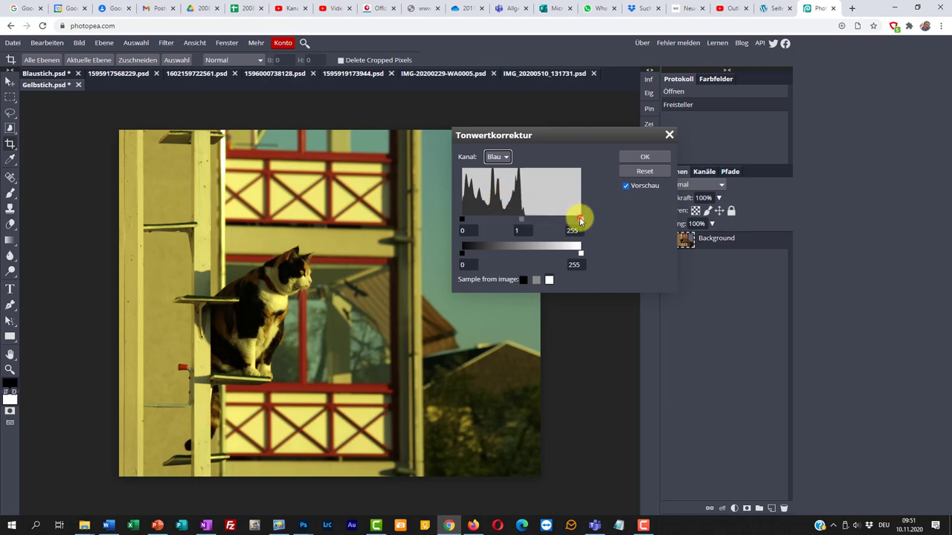
left_click_drag(580, 221, 528, 228)
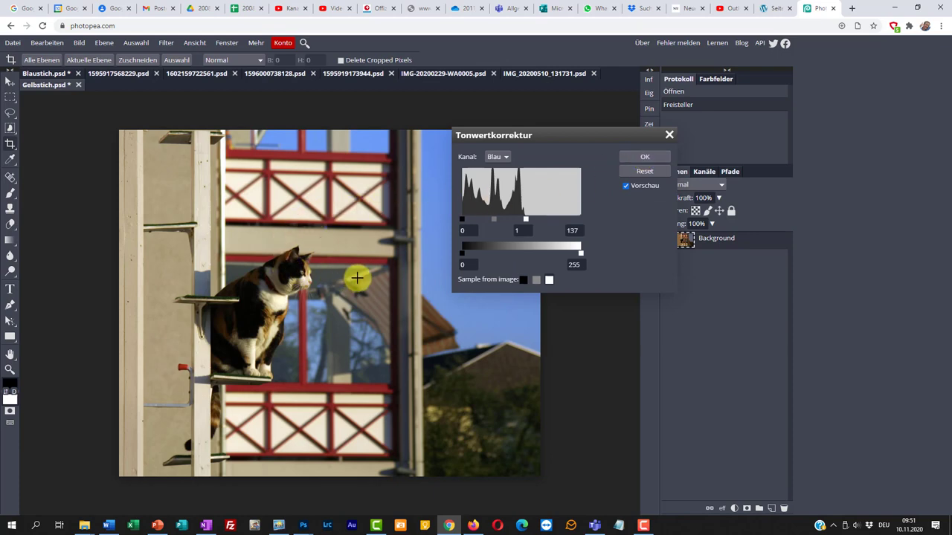
left_click(641, 157)
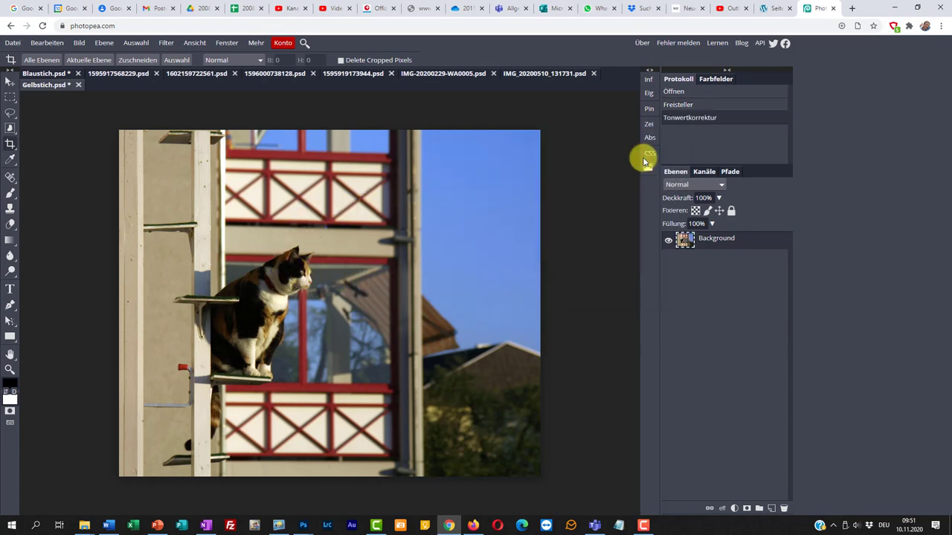
Compare the cat photo's cropped (Freisteller) and Levels-corrected history states, ending on the corrected version.
left_click(686, 107)
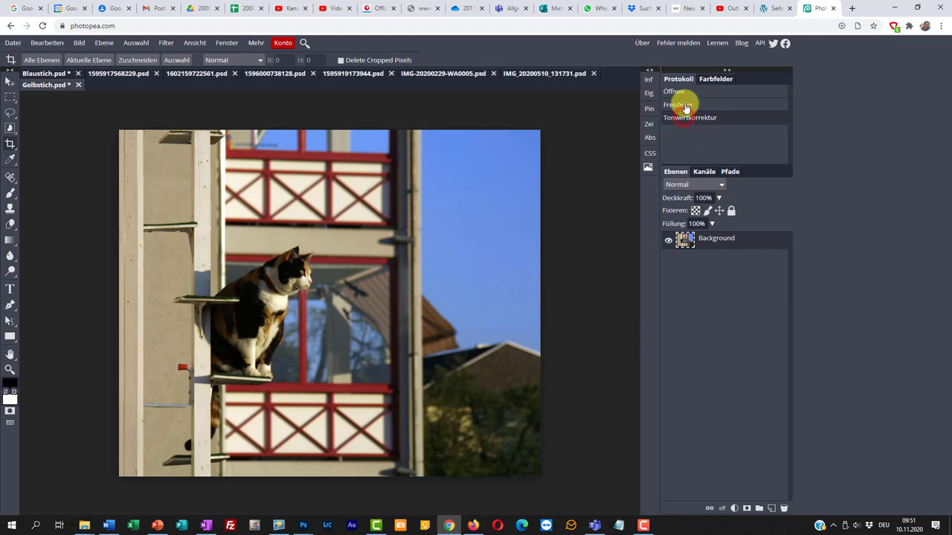
left_click(686, 107)
left_click(684, 117)
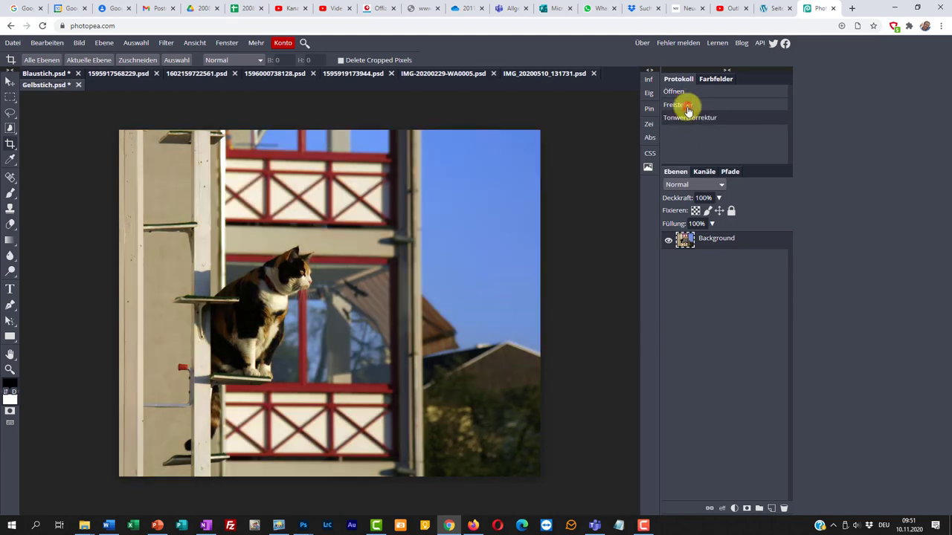
left_click(688, 108)
left_click(688, 118)
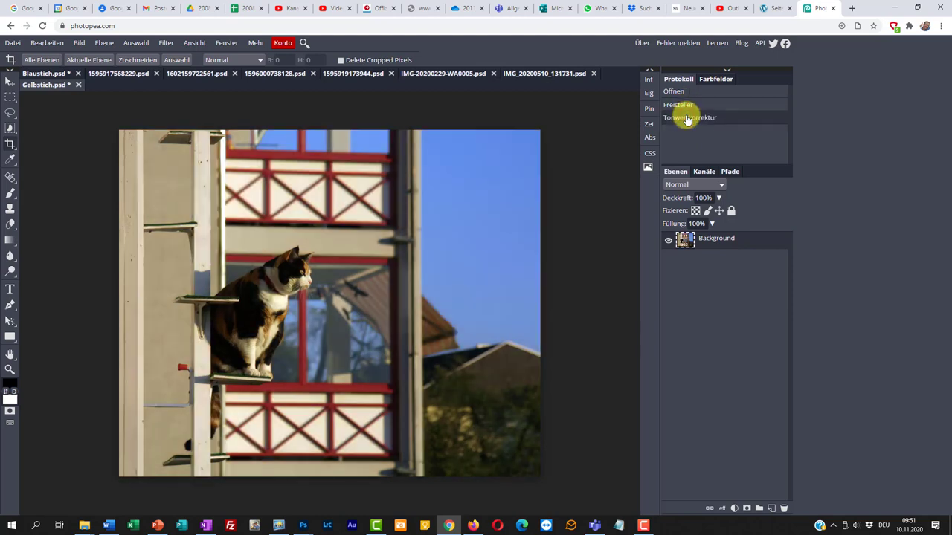